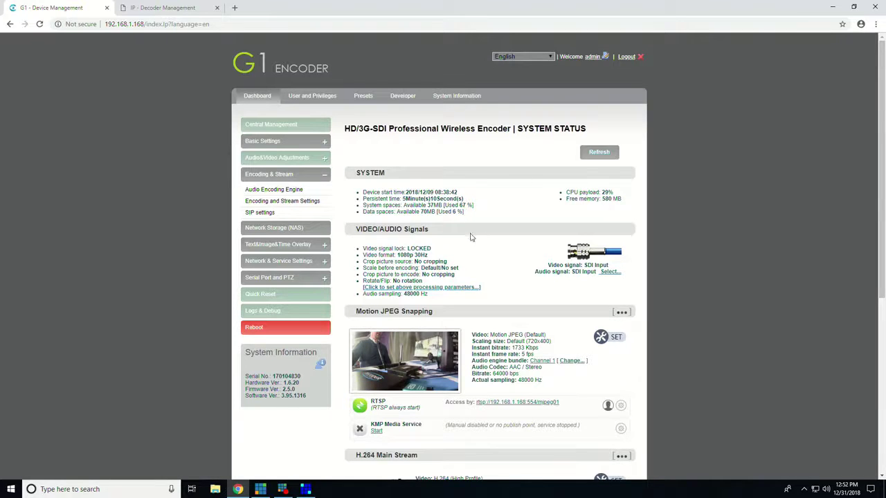
Review the system status, video/audio signals and stream sections of the encoder dashboard.
scroll(477, 263, "down", 2)
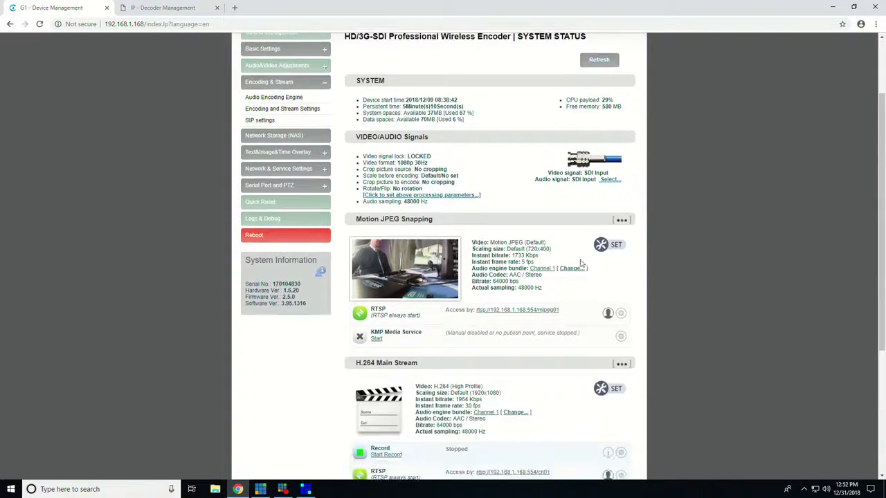
scroll(581, 263, "down", 2)
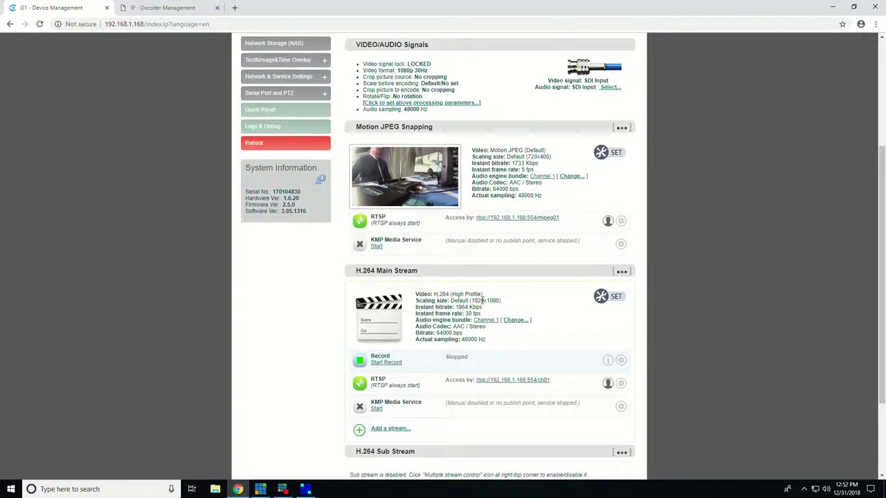
scroll(482, 300, "down", 3)
scroll(455, 316, "up", 3)
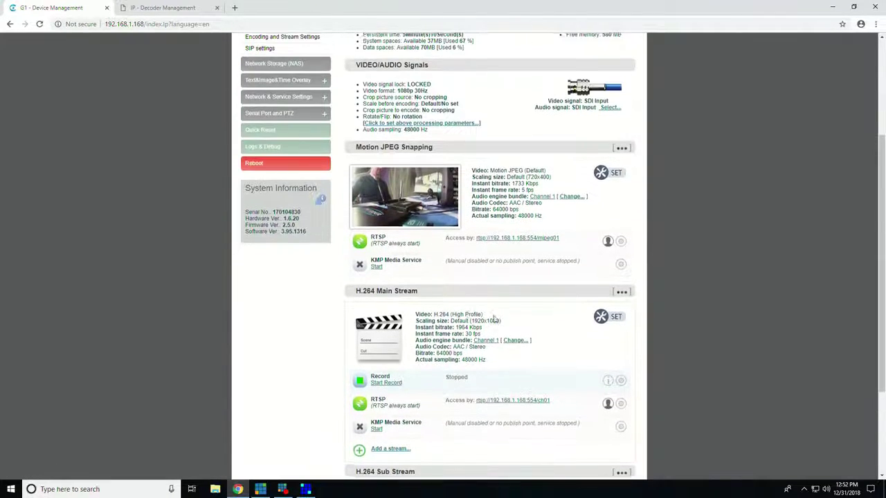
scroll(493, 319, "up", 4)
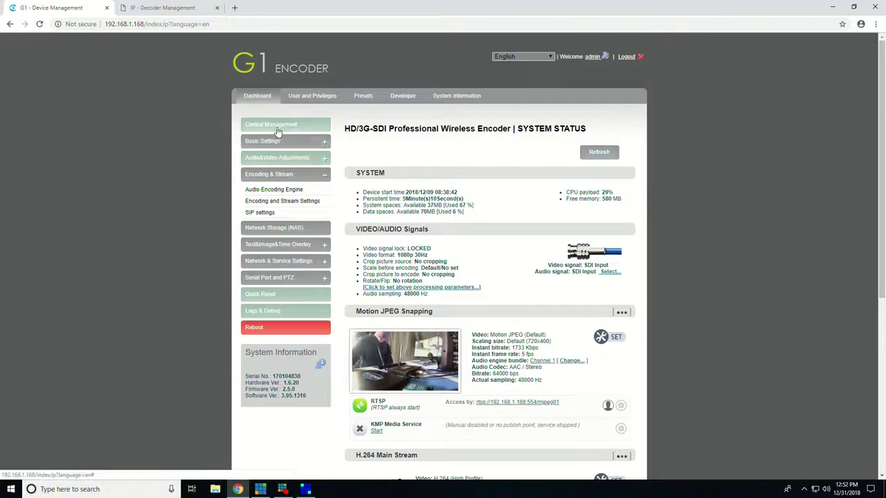
Look through the video preprocessing, video source and audio source adjustment pages, and check the available audio source options.
left_click(277, 158)
left_click(273, 191)
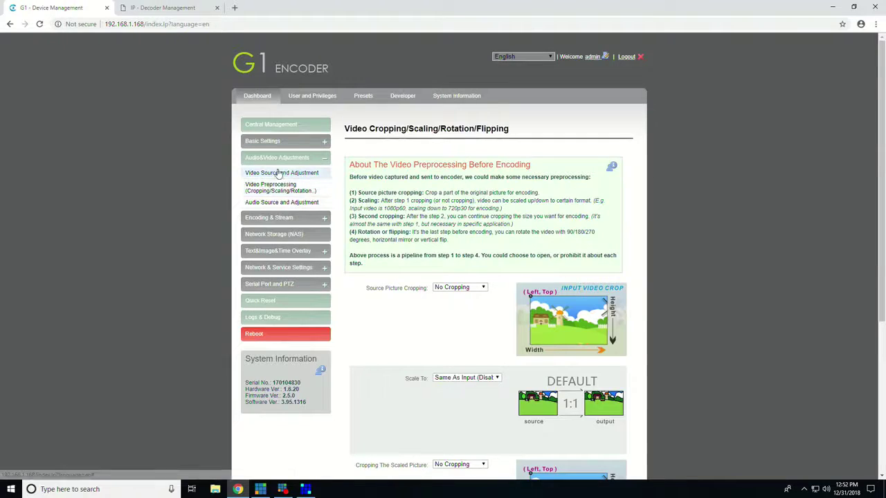
left_click(279, 173)
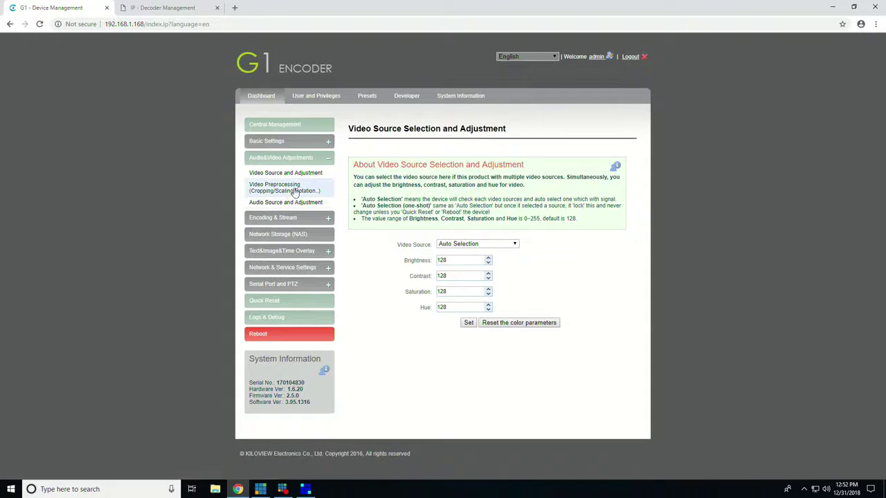
left_click(277, 202)
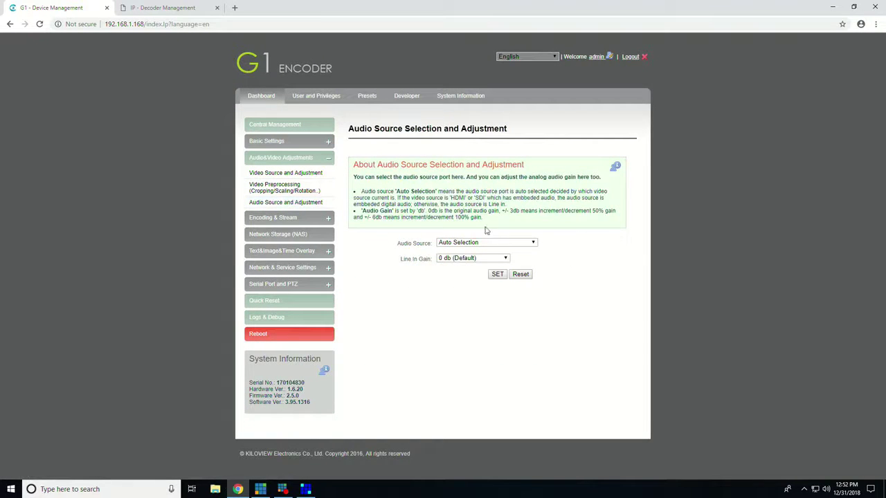
left_click(458, 243)
left_click(382, 243)
Open Encoding and Stream Settings and view the Motion JPEG preview enlarged.
left_click(283, 220)
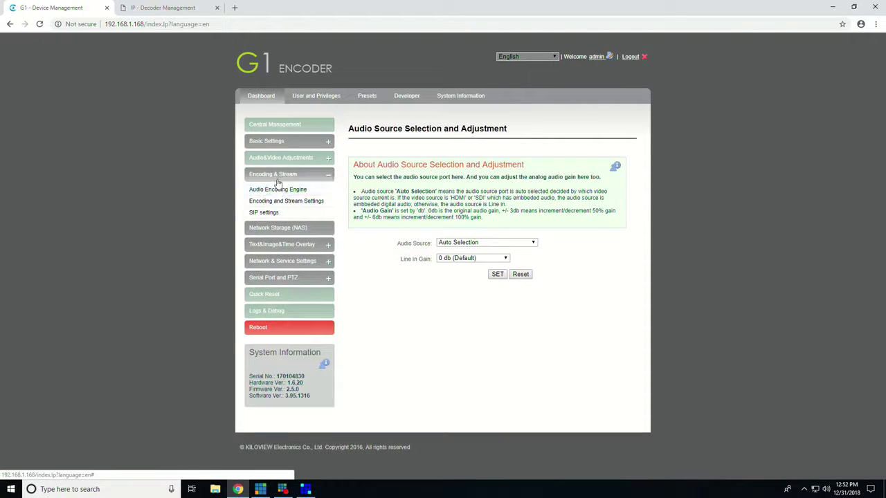
left_click(281, 201)
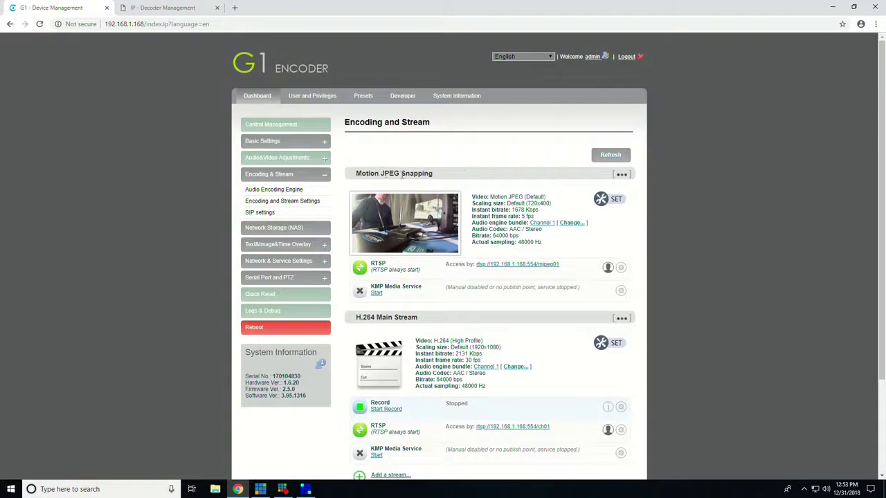
left_click(443, 220)
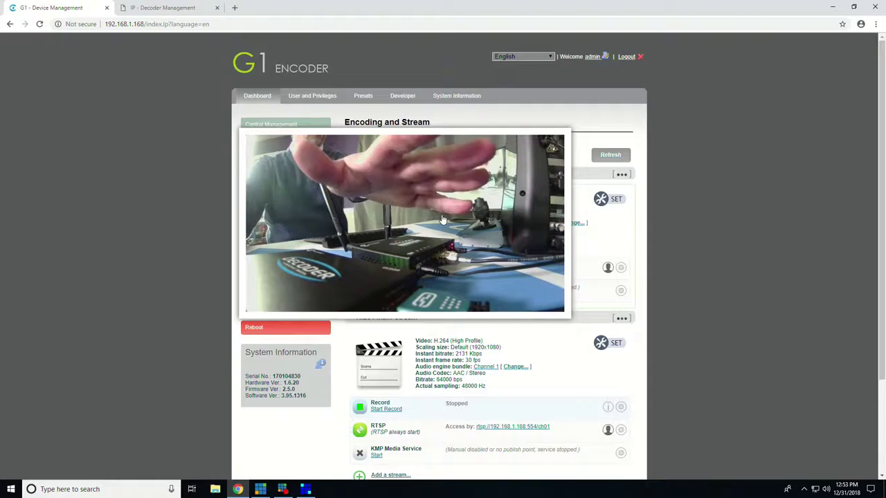
left_click(628, 232)
Check the mode options in the H.264 main stream's multiple stream control and leave without applying a change.
scroll(630, 279, "down", 3)
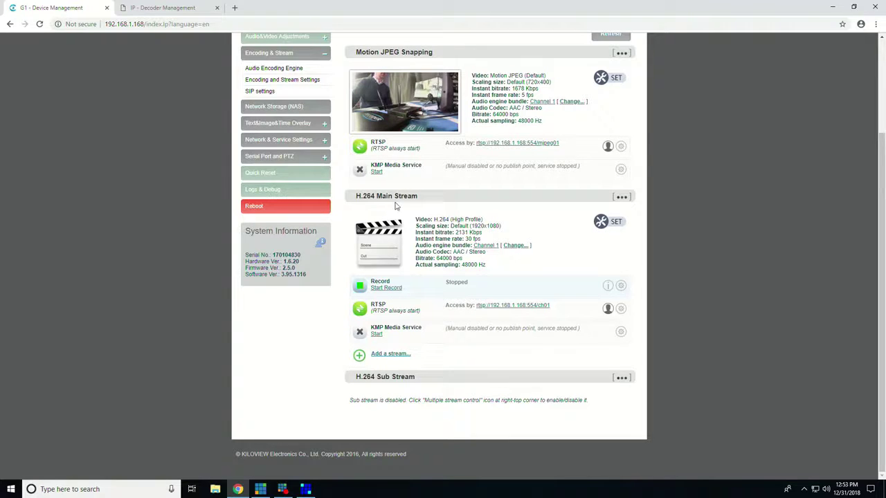
left_click(623, 198)
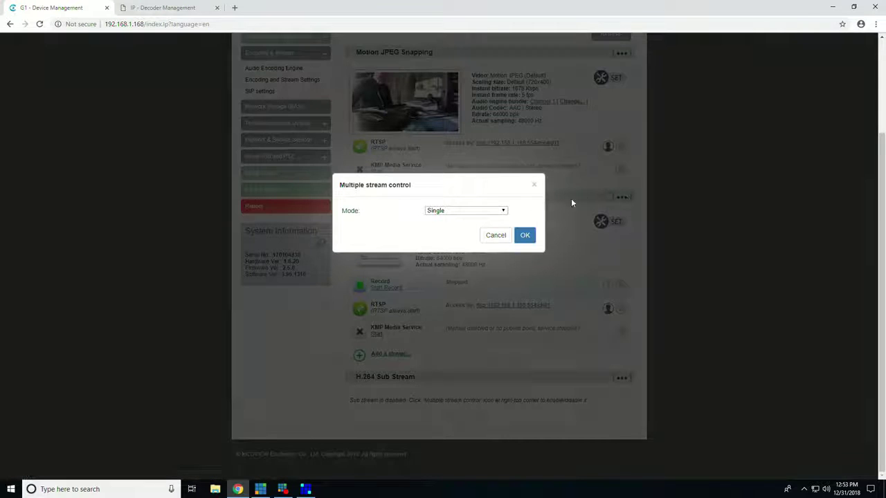
left_click(451, 212)
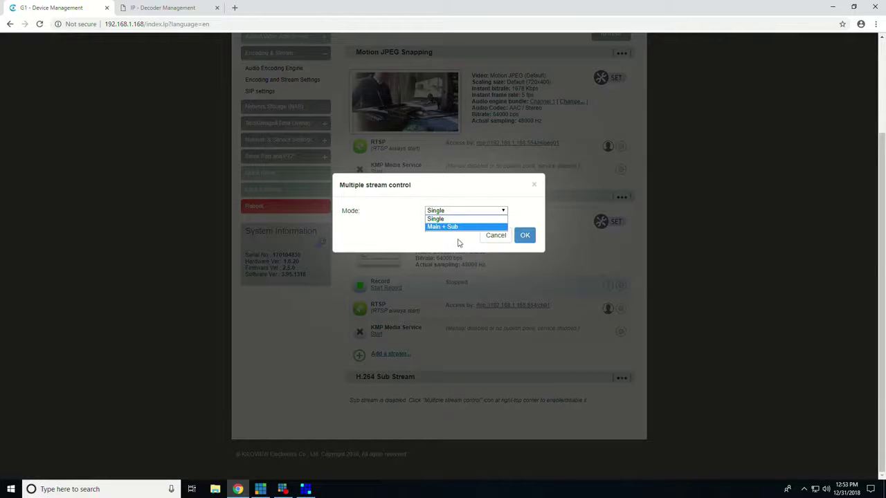
left_click(487, 239)
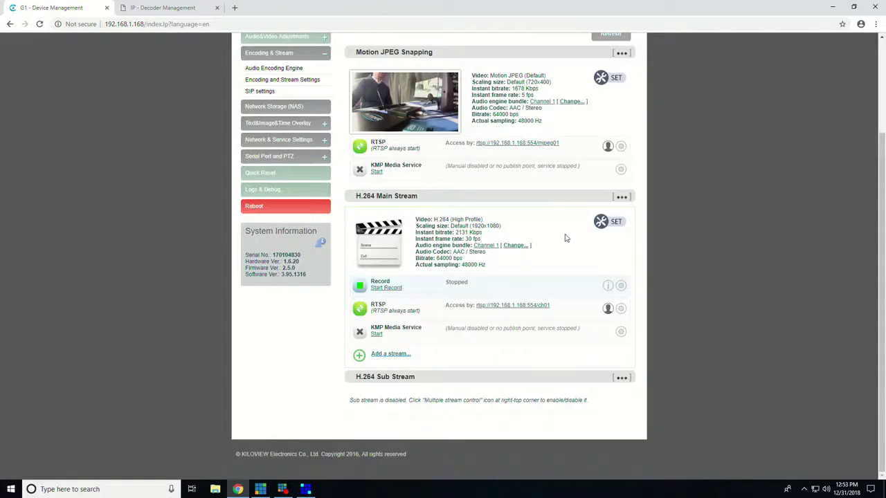
Set the H.264 main stream's encoder bitrate to 10M and save the encoder settings.
left_click(605, 225)
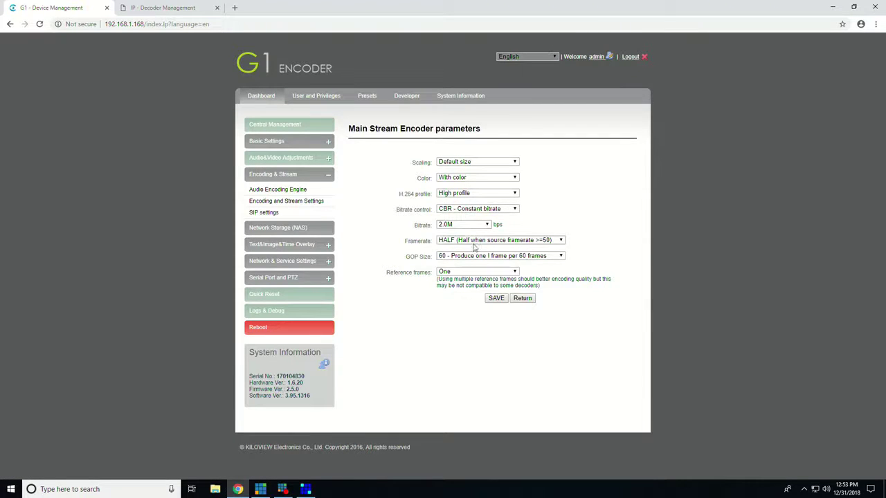
left_click(461, 226)
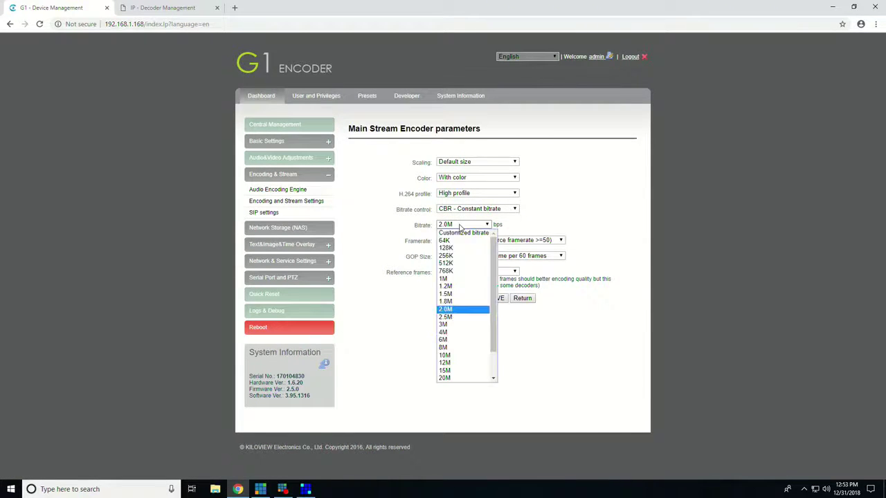
left_click(445, 357)
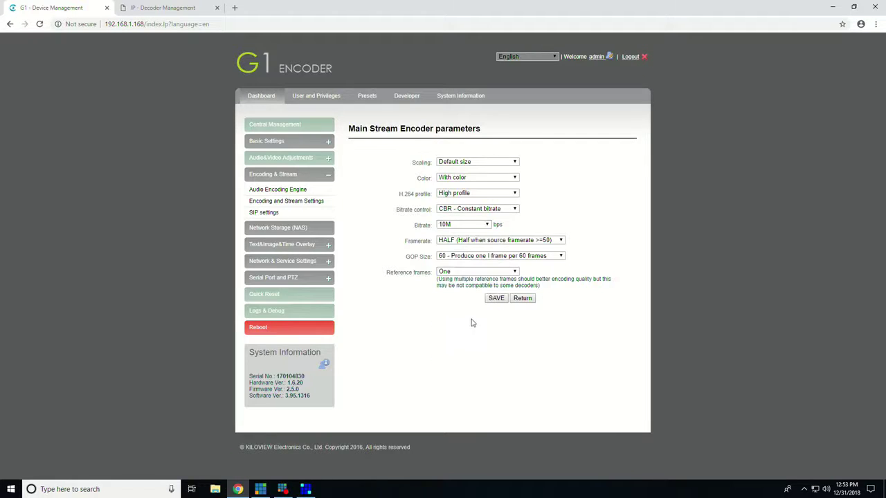
left_click(496, 298)
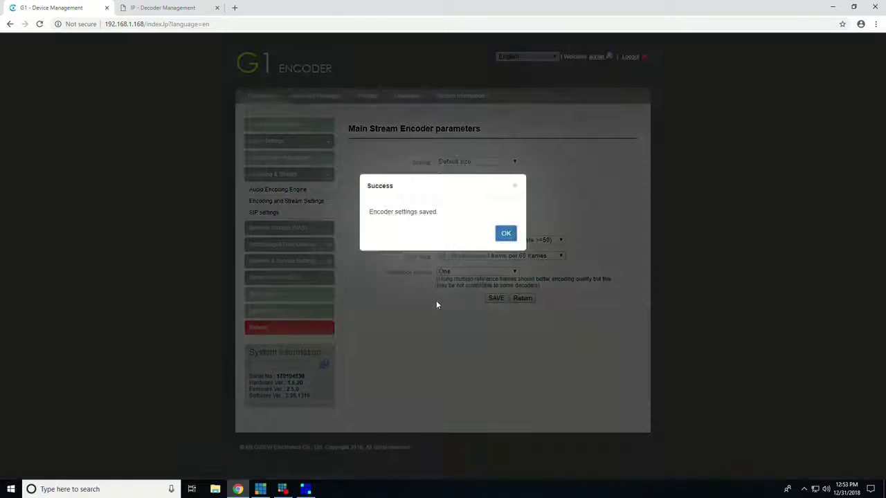
left_click(506, 235)
Open the main stream's record settings and examine the record format and overwrite options.
left_click(299, 205)
scroll(475, 261, "down", 3)
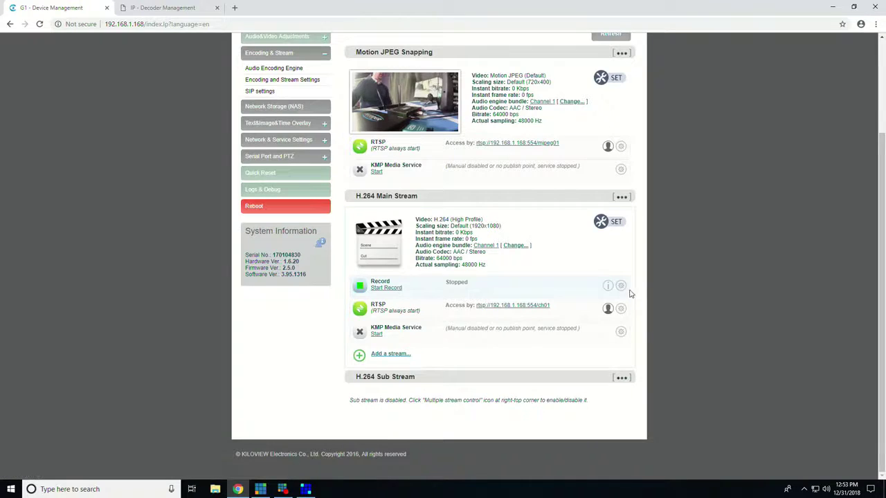
left_click(621, 286)
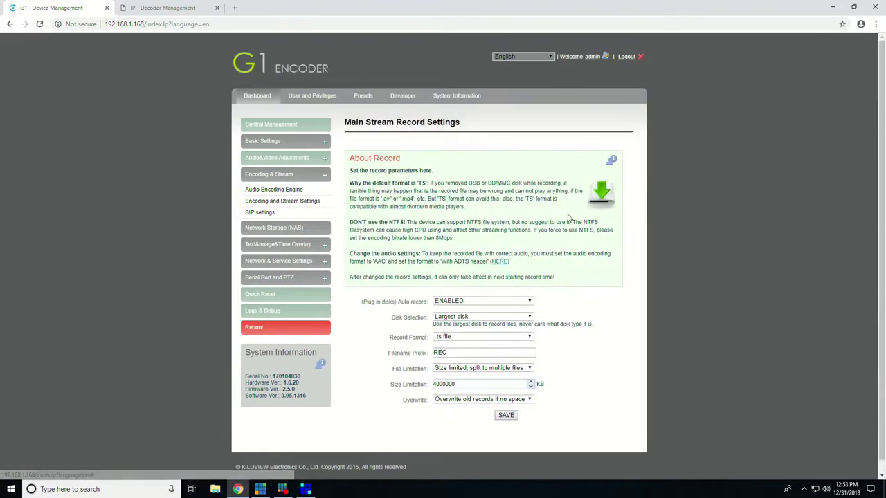
left_click(468, 337)
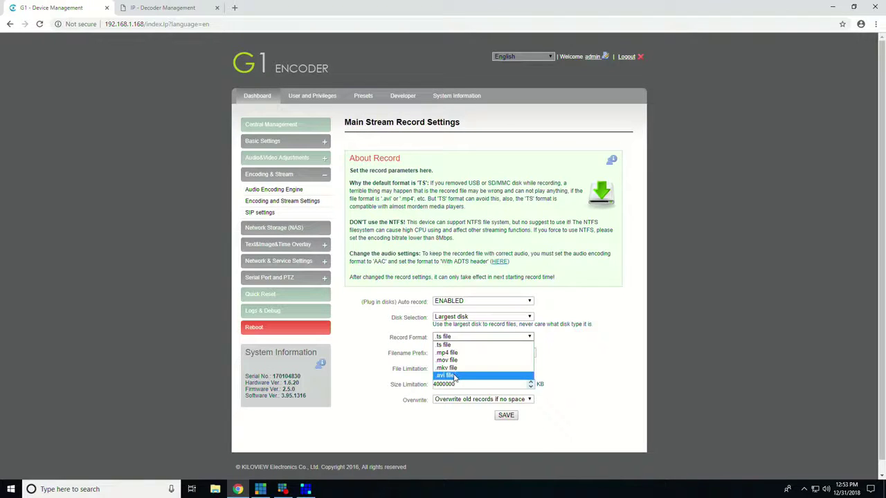
left_click(554, 360)
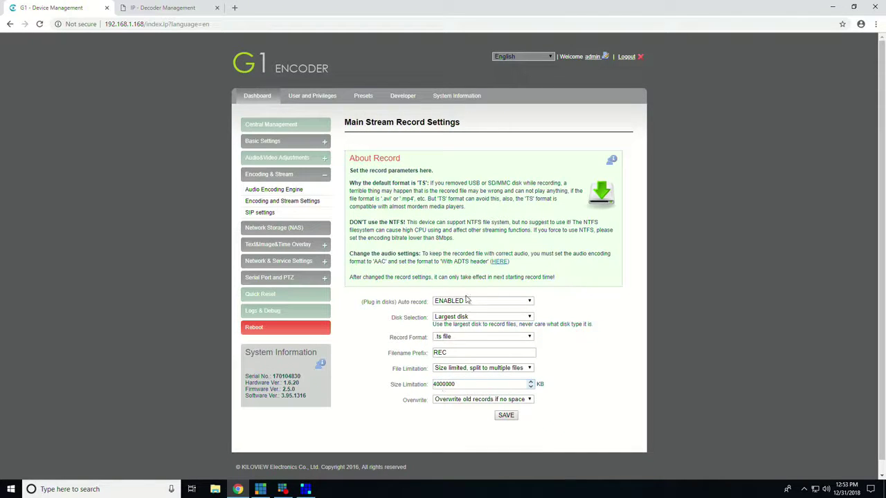
left_click(484, 399)
left_click(581, 358)
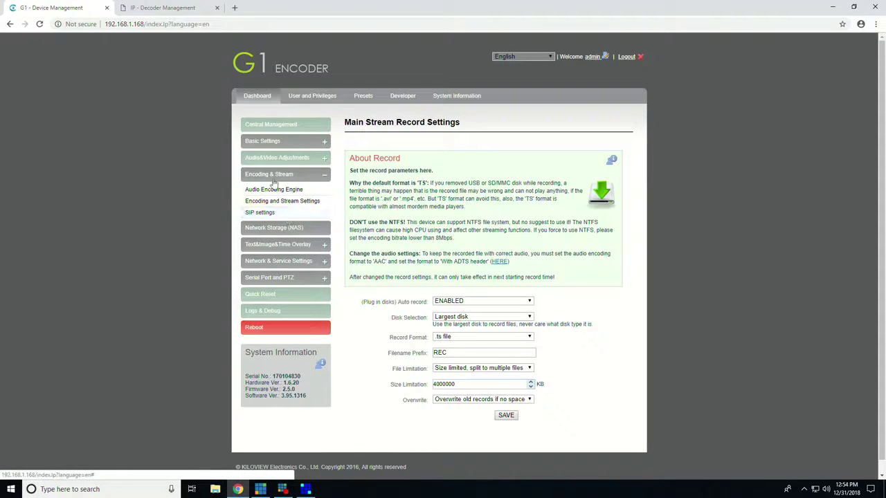
From the dashboard, add an RTMP Pushing stream service to the H.264 main stream.
left_click(262, 97)
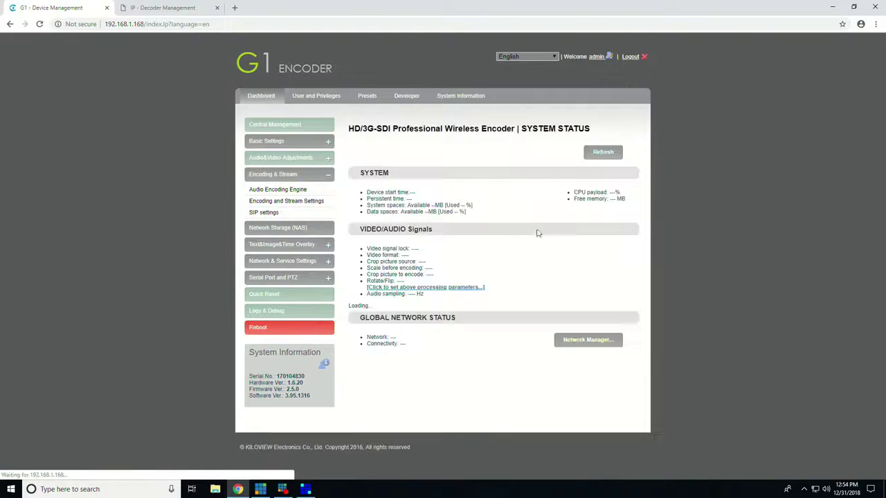
scroll(493, 279, "down", 3)
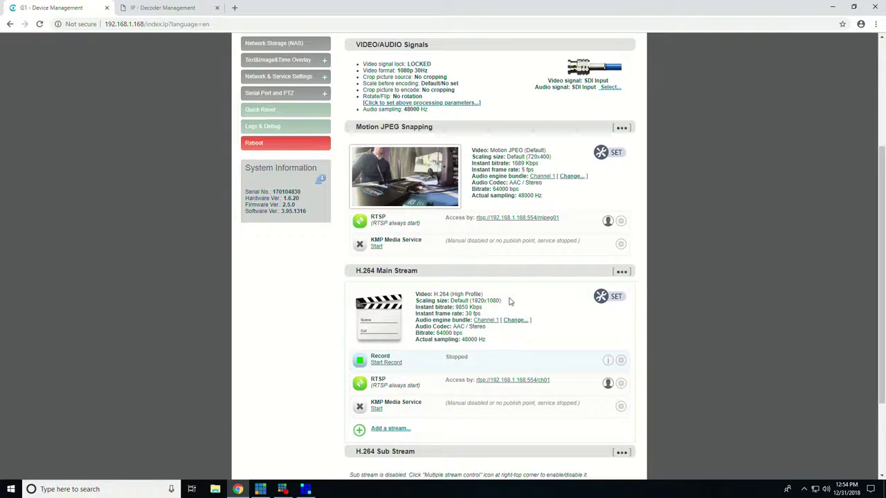
scroll(511, 303, "down", 1)
scroll(509, 305, "down", 1)
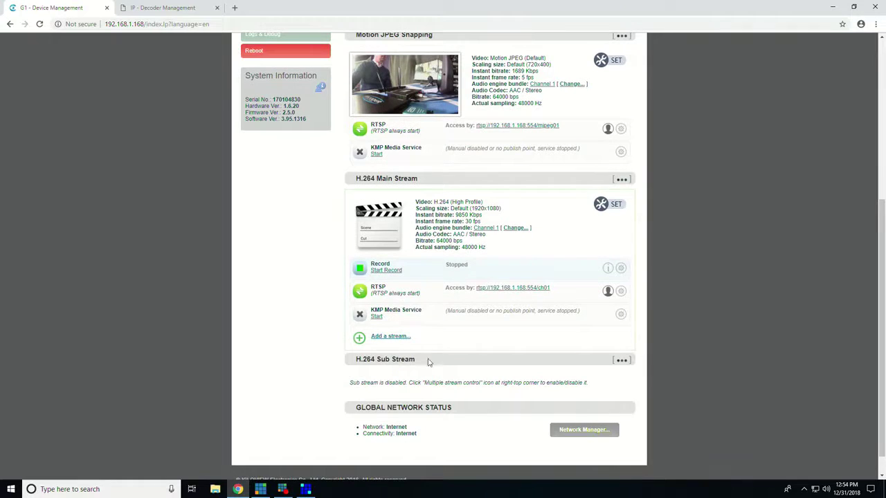
left_click(387, 338)
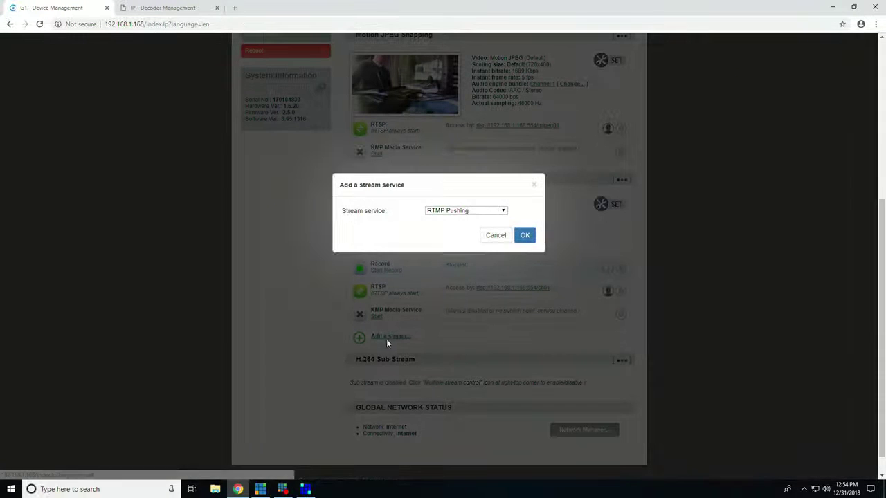
left_click(449, 214)
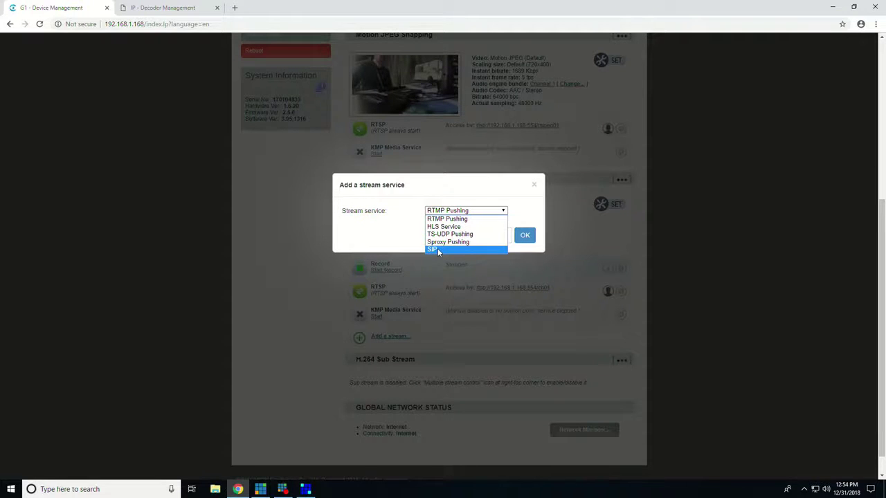
left_click(443, 219)
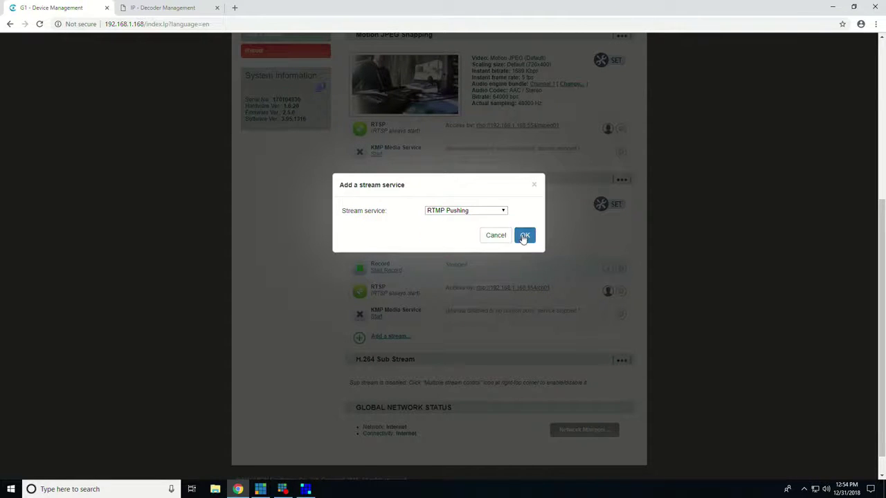
left_click(524, 236)
left_click(499, 234)
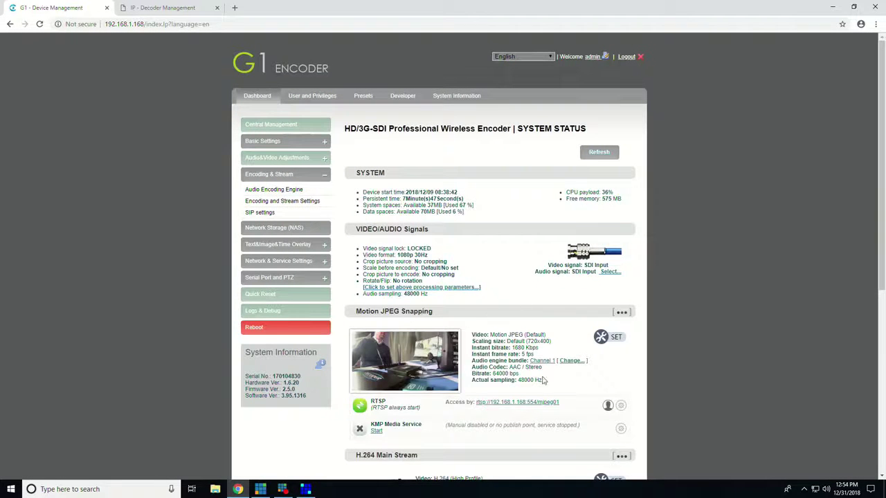
Highlight the CPU payload reading in the dashboard's system section to check it.
left_click_drag(612, 193, 566, 194)
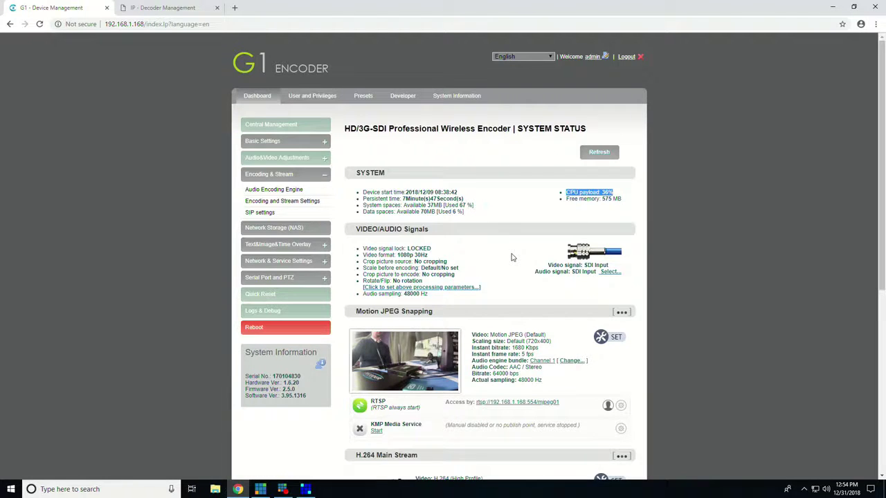
left_click(508, 257)
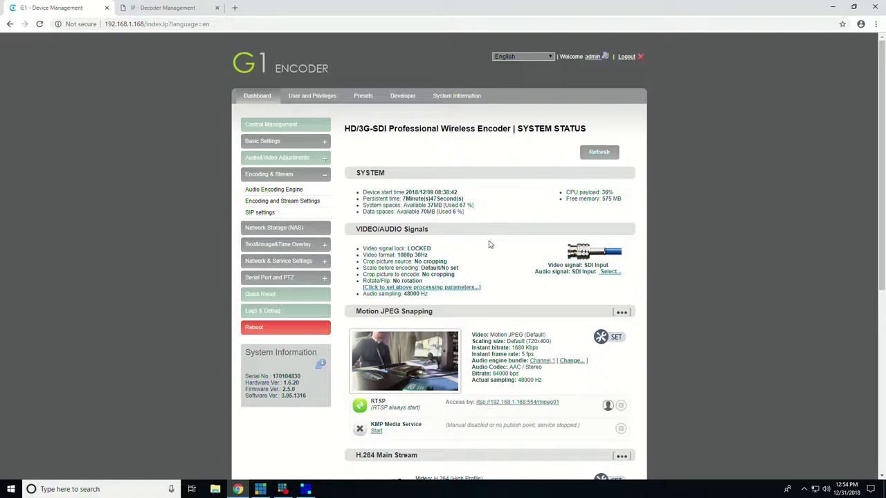
Look through the settings pages for network storage, text/image/time overlay, and serial port and PTZ.
left_click(287, 229)
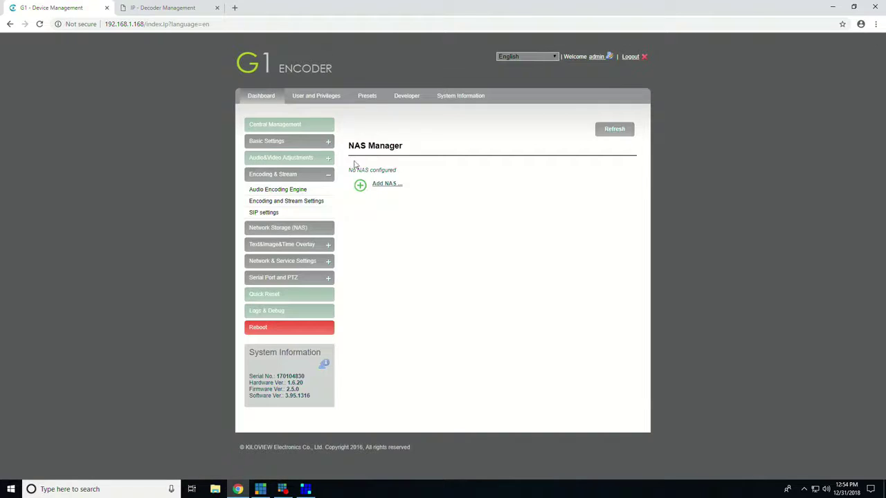
left_click(288, 249)
left_click(291, 223)
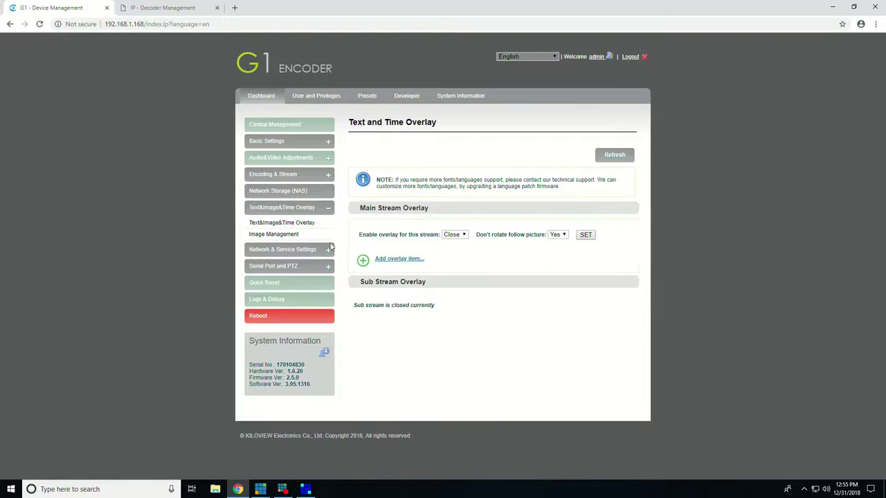
left_click(284, 267)
left_click(286, 257)
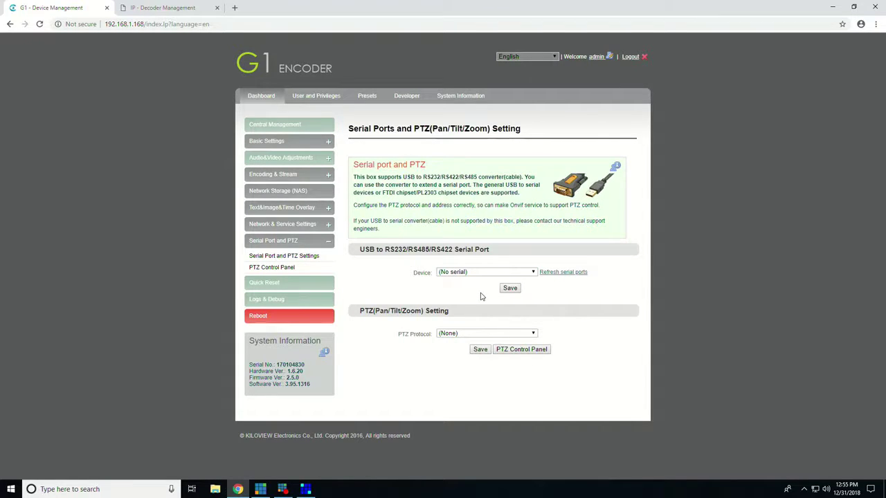
Open the encoder's PTZ control panel, examine its movement, zoom, focus, iris and preset controls, and close it.
left_click(505, 351)
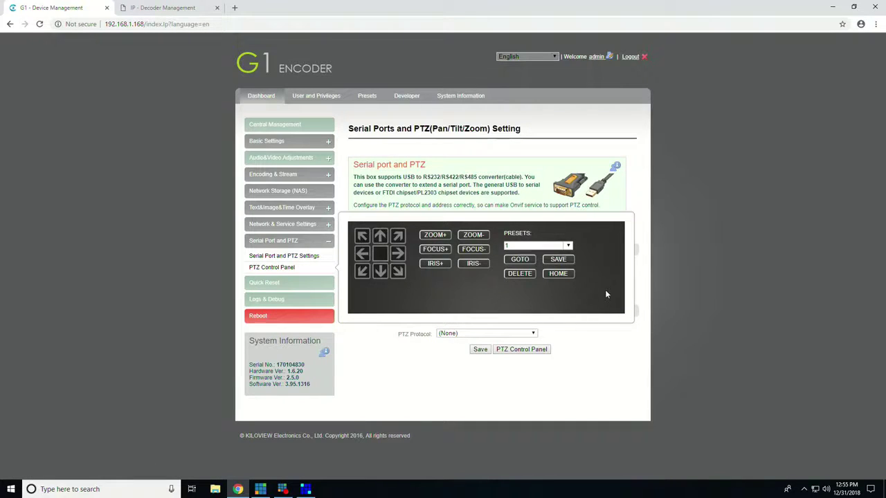
left_click(592, 355)
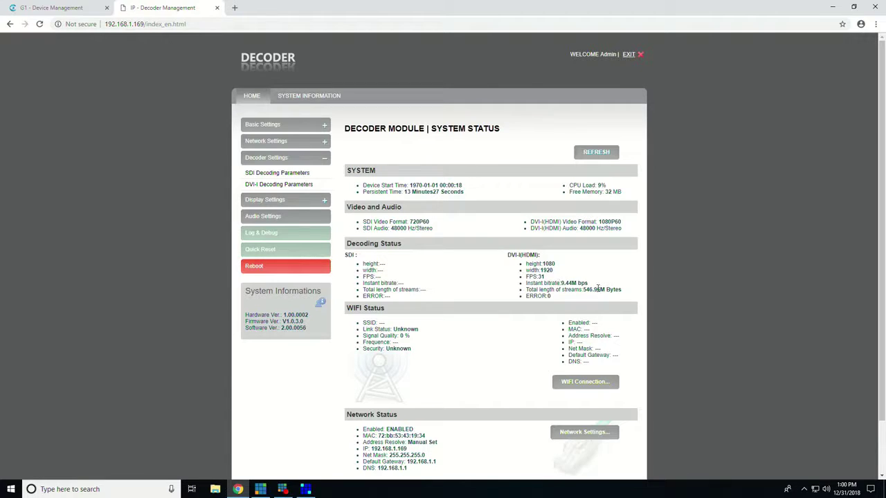
Examine the decoder's system status, the DVI-I decoding parameters with their URL and buffer policy options, and the SDI decoding parameters.
scroll(492, 269, "down", 1)
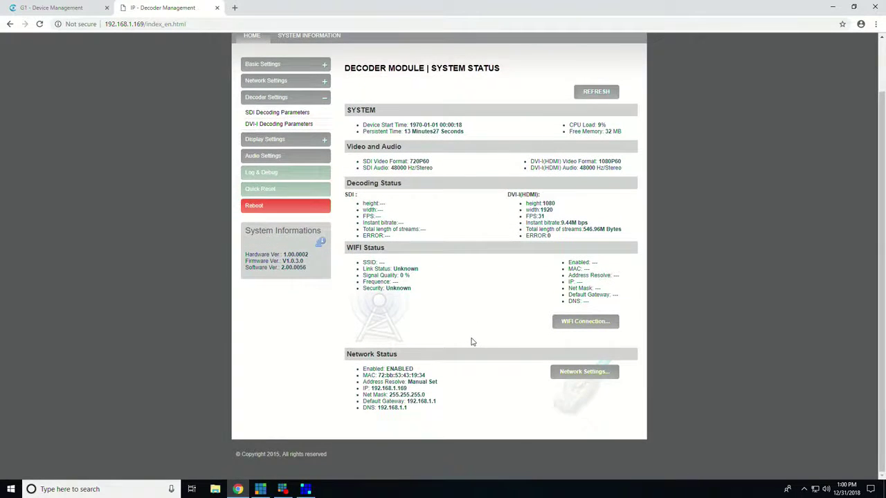
scroll(471, 341, "up", 1)
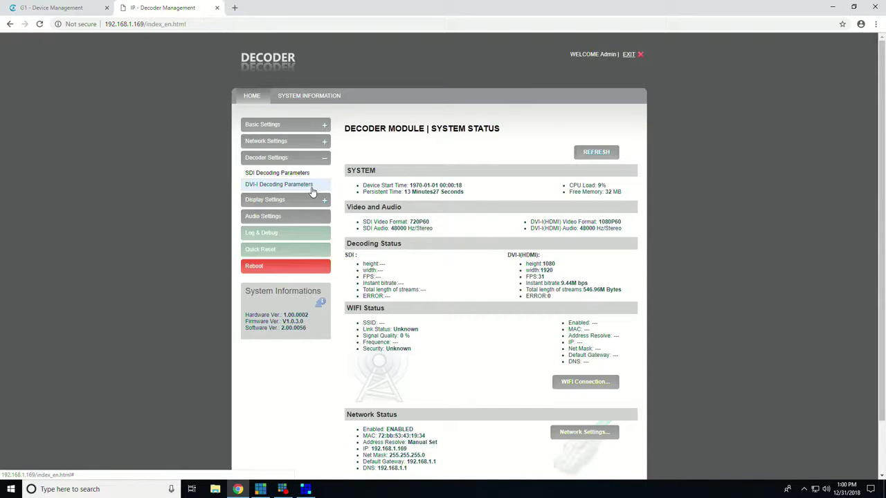
left_click(261, 186)
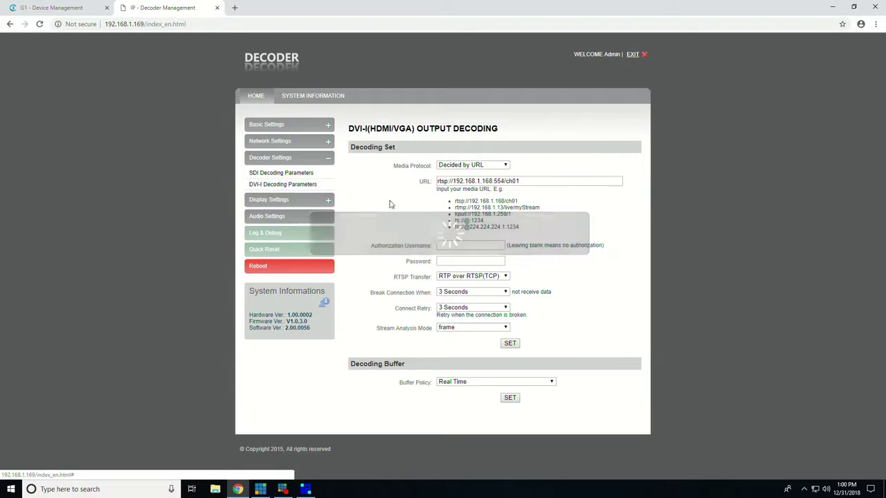
left_click_drag(539, 182, 433, 181)
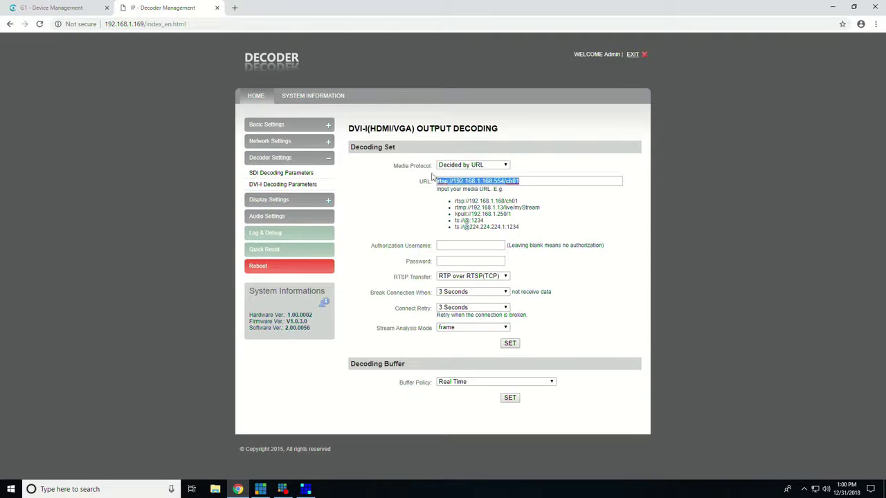
left_click(456, 385)
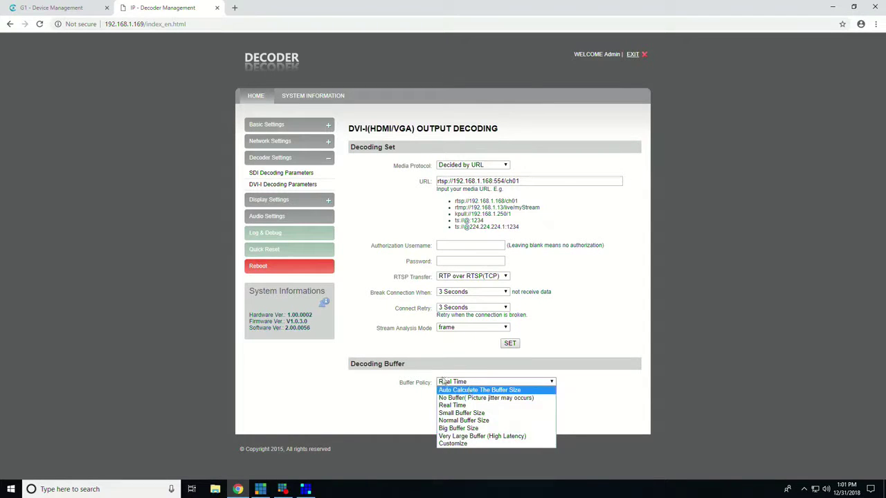
left_click(401, 401)
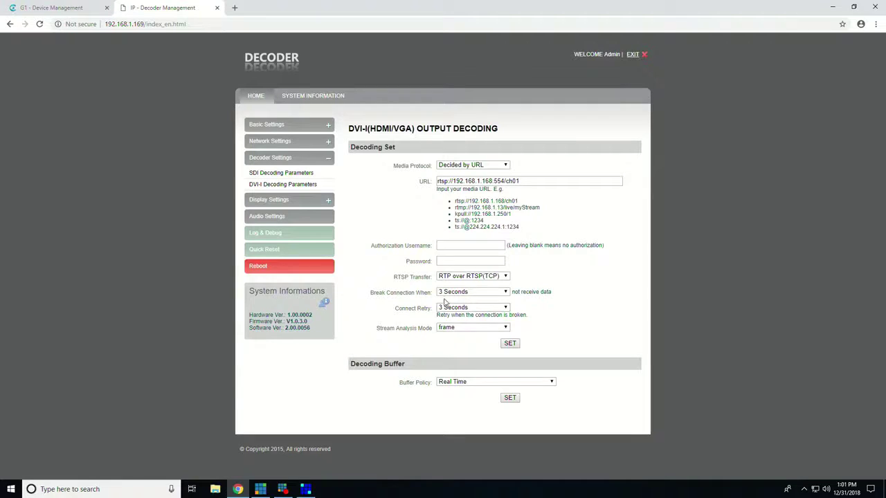
left_click(276, 178)
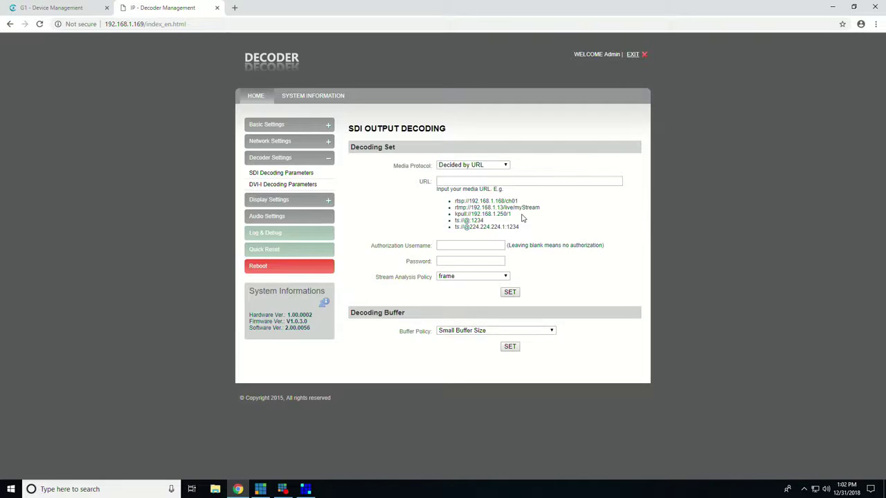
Look through the decoder's display settings, examining the DVI-I video format and HDMI audio options, and open the audio settings.
left_click(302, 200)
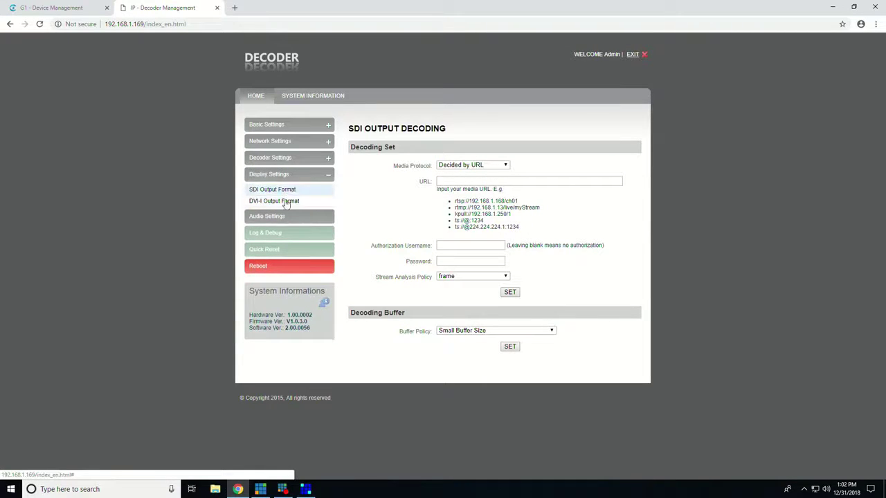
left_click(260, 192)
left_click(263, 201)
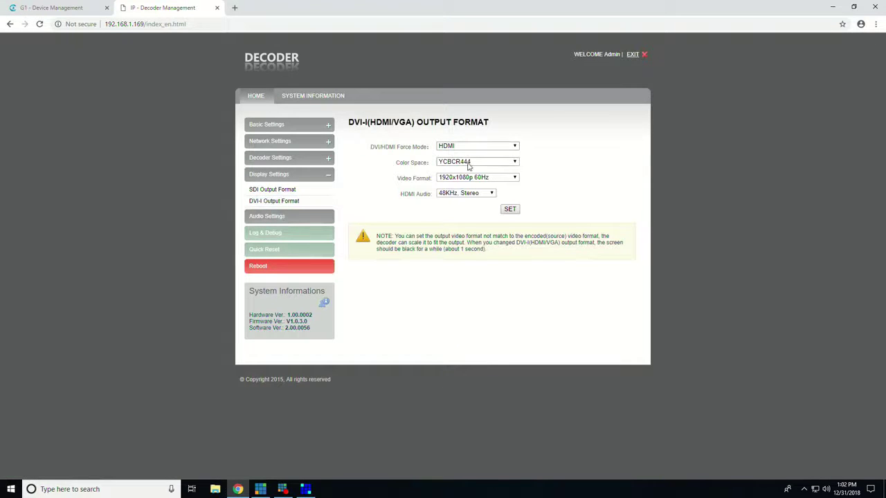
left_click(476, 179)
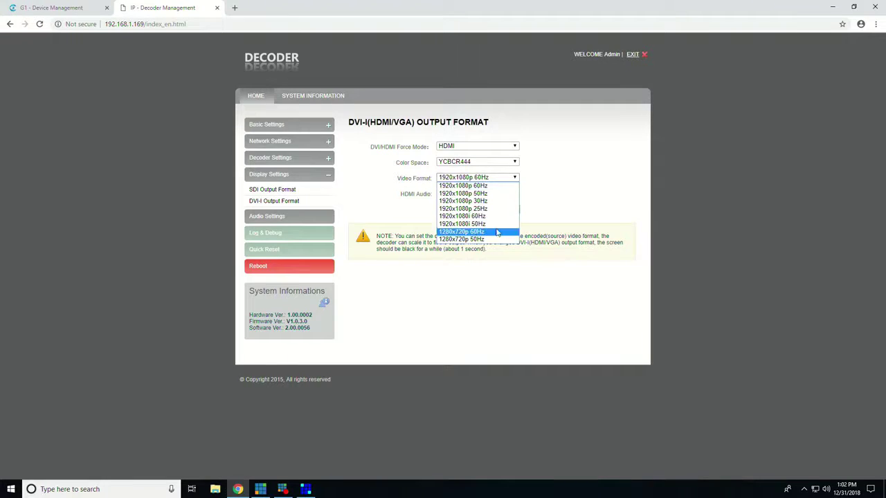
left_click(542, 203)
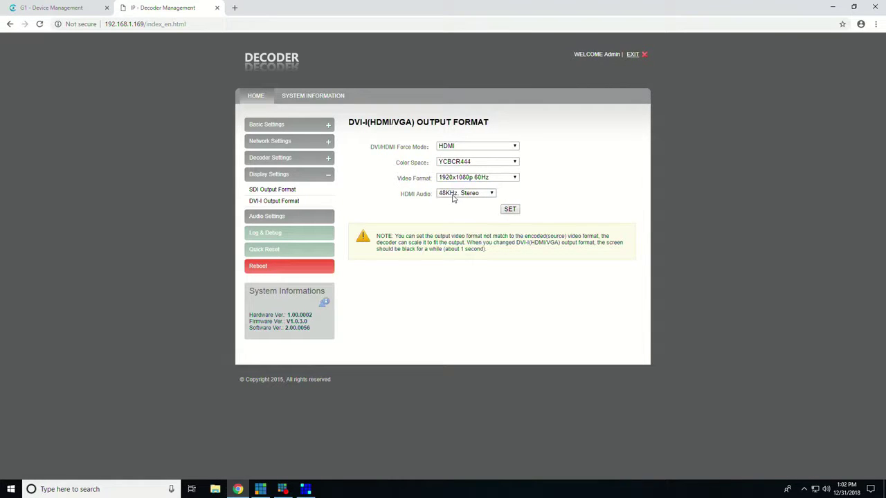
left_click(453, 195)
left_click(535, 200)
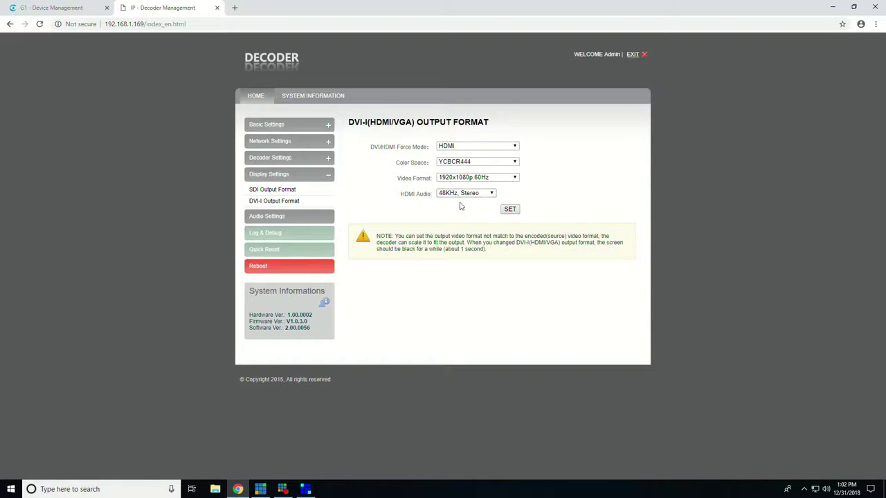
left_click(322, 216)
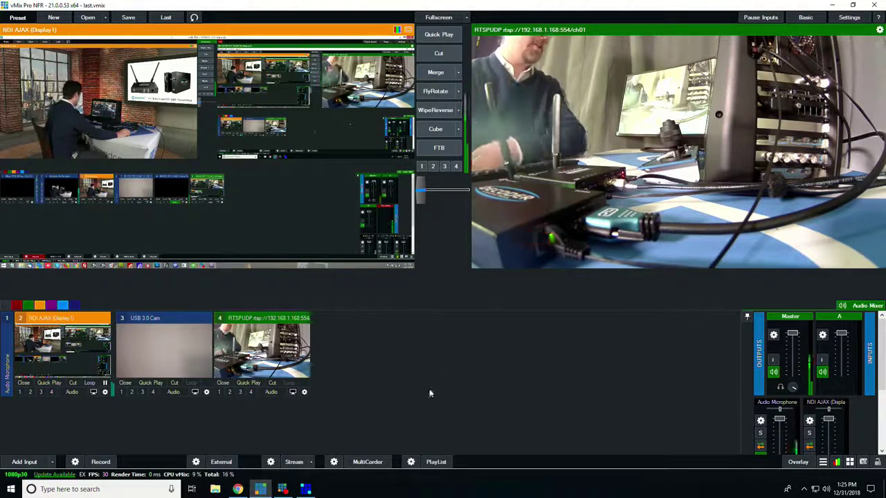
Add a Stream input using RTSP over UDP from rtsp://192.168.1.168:554/ch01 with Low Latency Mode enabled, and put it in preview.
left_click(24, 462)
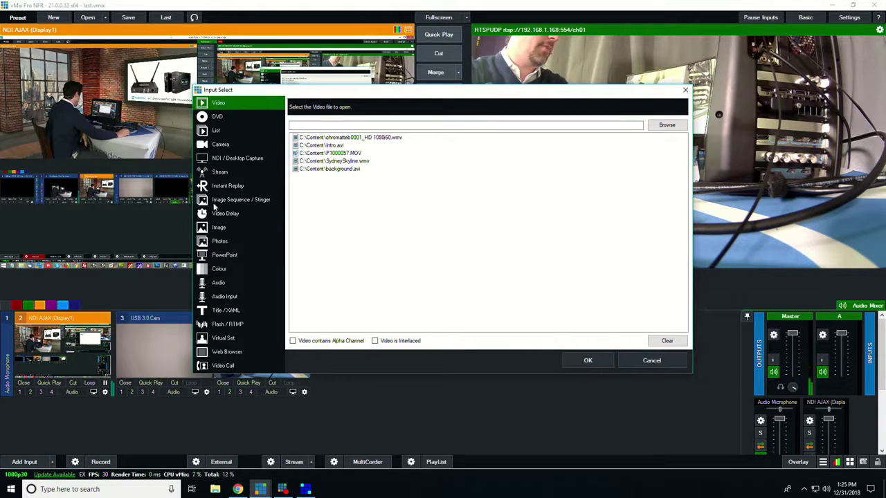
left_click(233, 173)
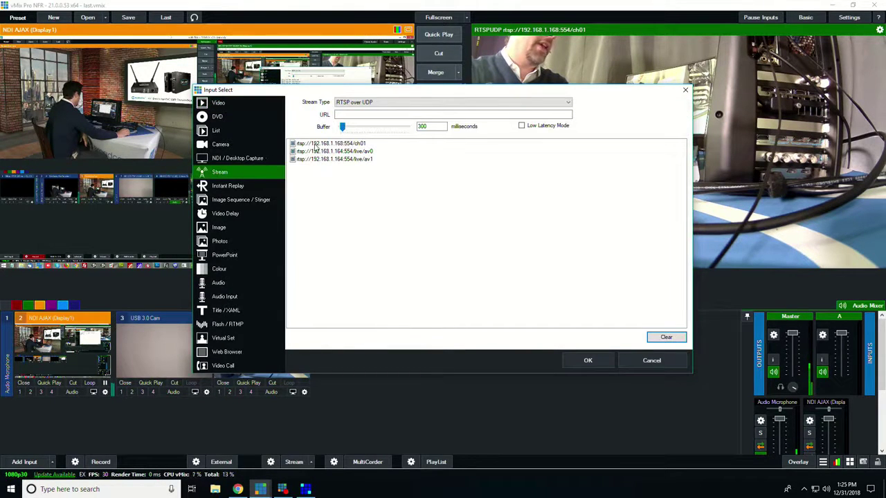
left_click(341, 143)
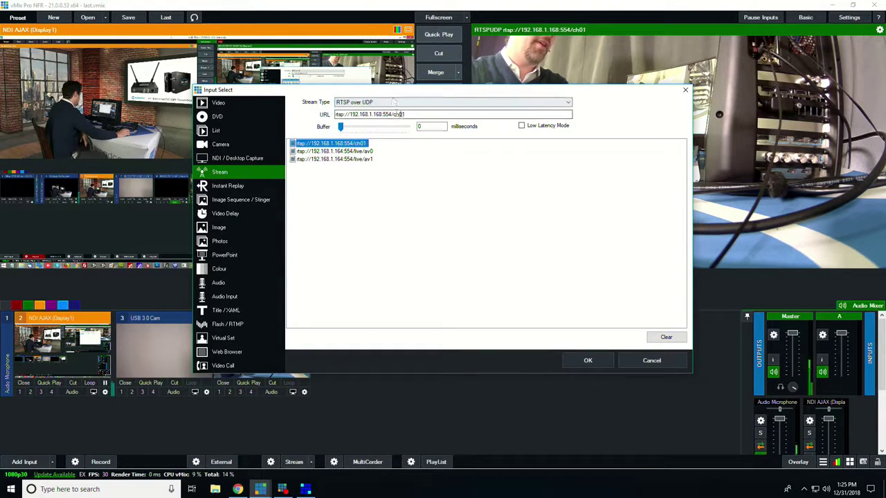
left_click(523, 126)
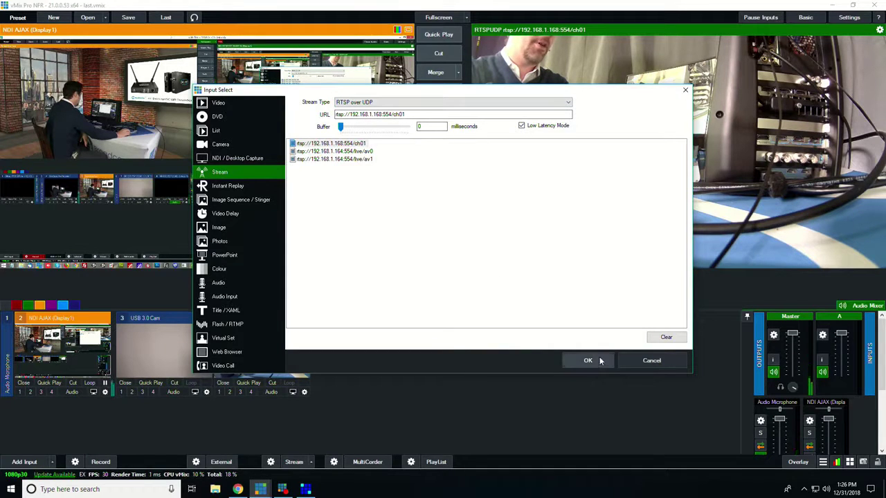
left_click(589, 361)
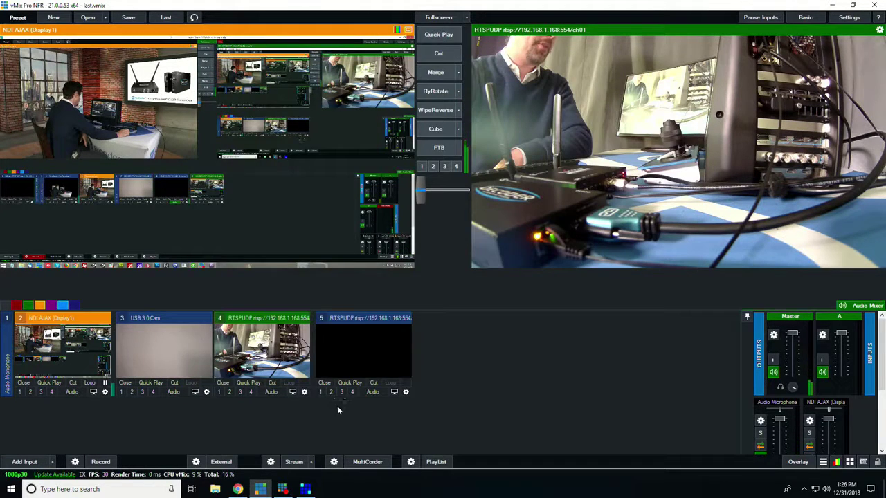
left_click(346, 370)
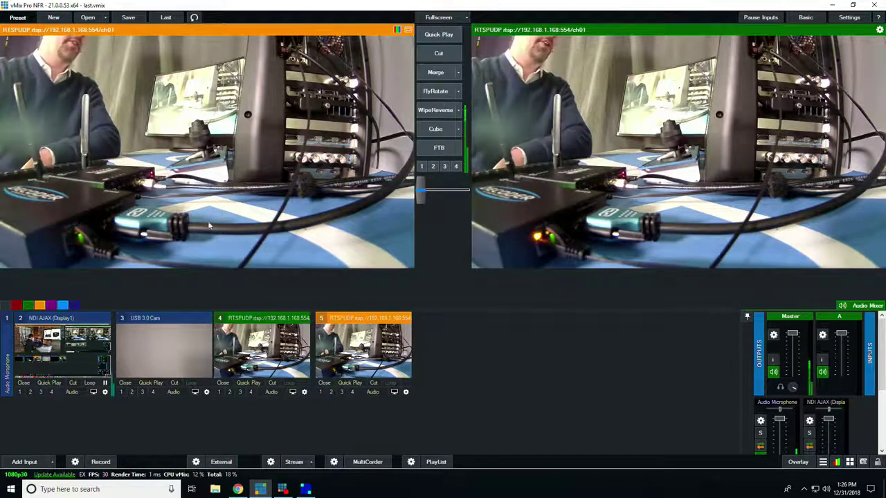
Remove the duplicate RTSP input 5, cut the remaining RTSP stream to the output, and put the NDI display input in preview.
left_click(321, 383)
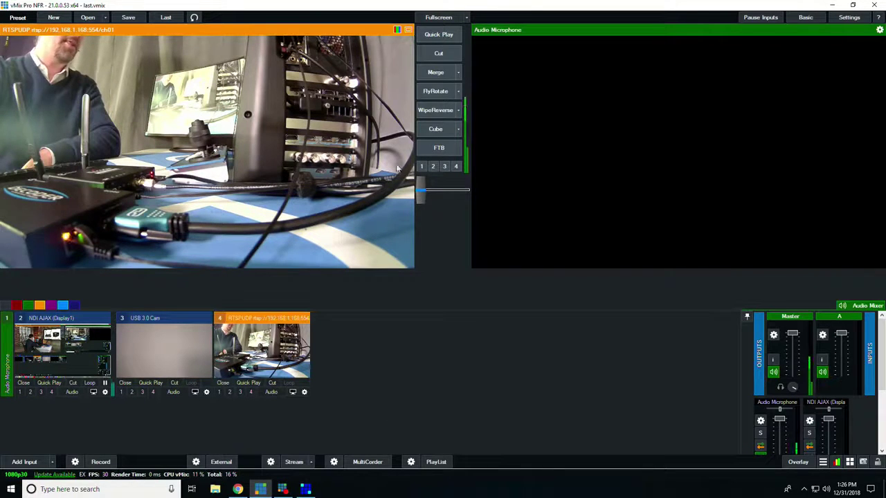
left_click(439, 54)
left_click(46, 360)
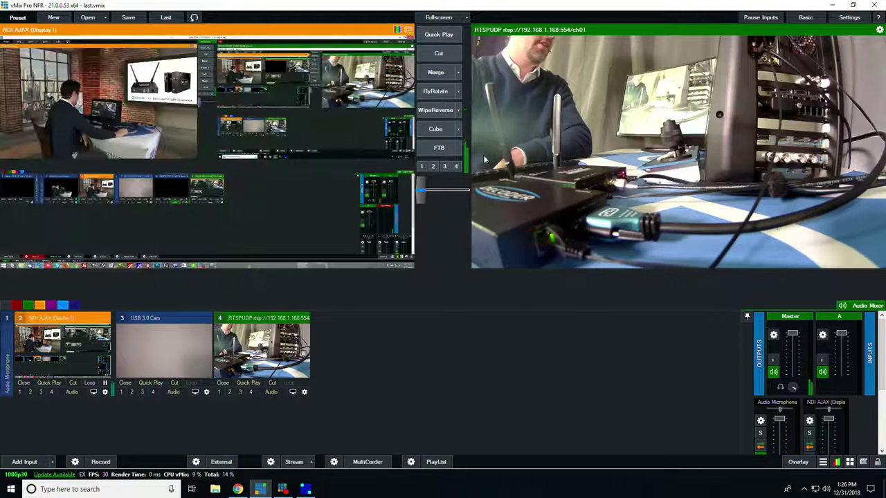